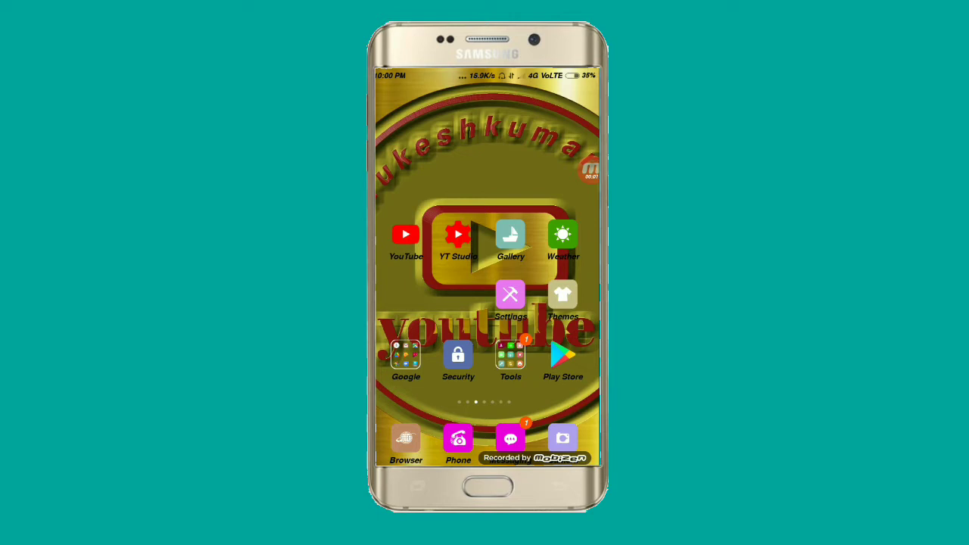
# Step: Swipe across three home-screen app pages and launch the Teleport photo app
pyautogui.moveTo(553, 318); pyautogui.dragTo(424, 318)
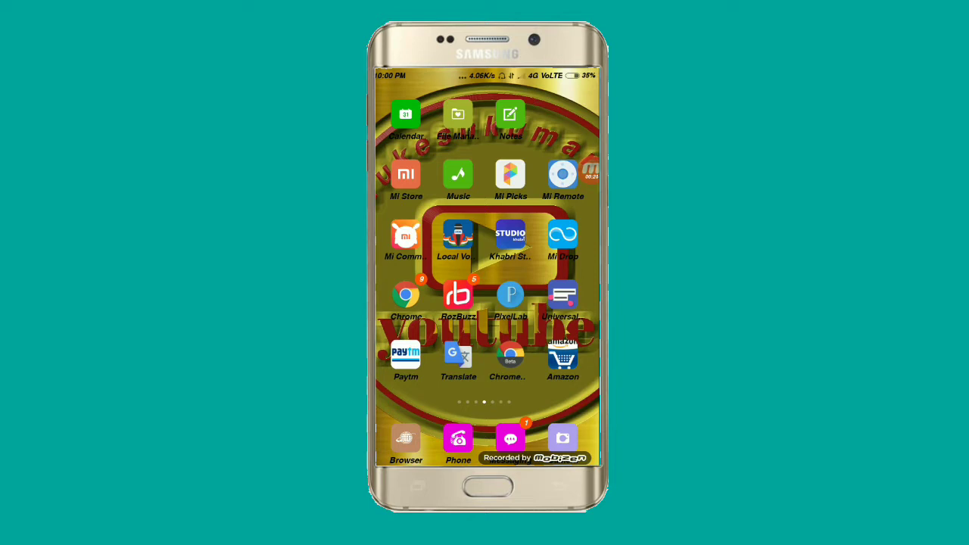
pyautogui.moveTo(552, 303); pyautogui.dragTo(424, 303)
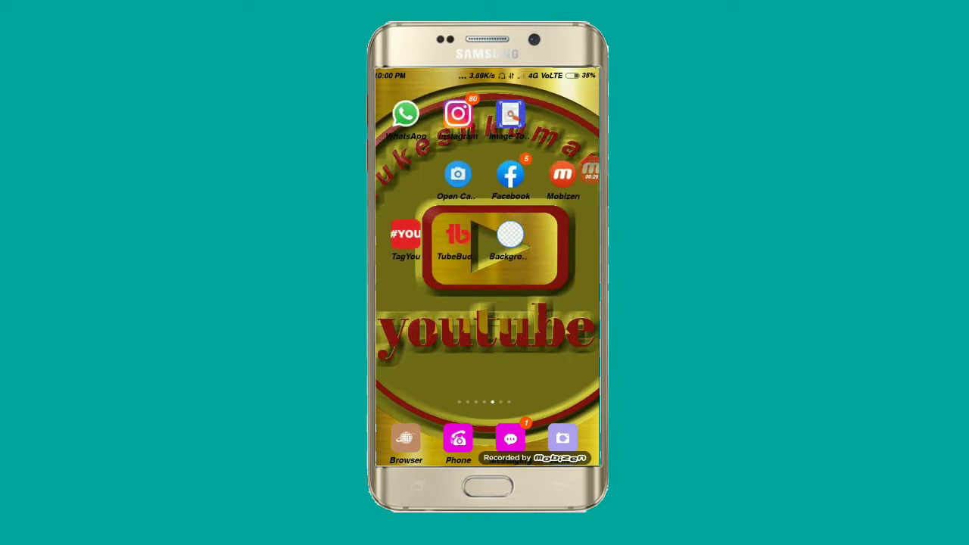
pyautogui.moveTo(552, 303); pyautogui.dragTo(424, 303)
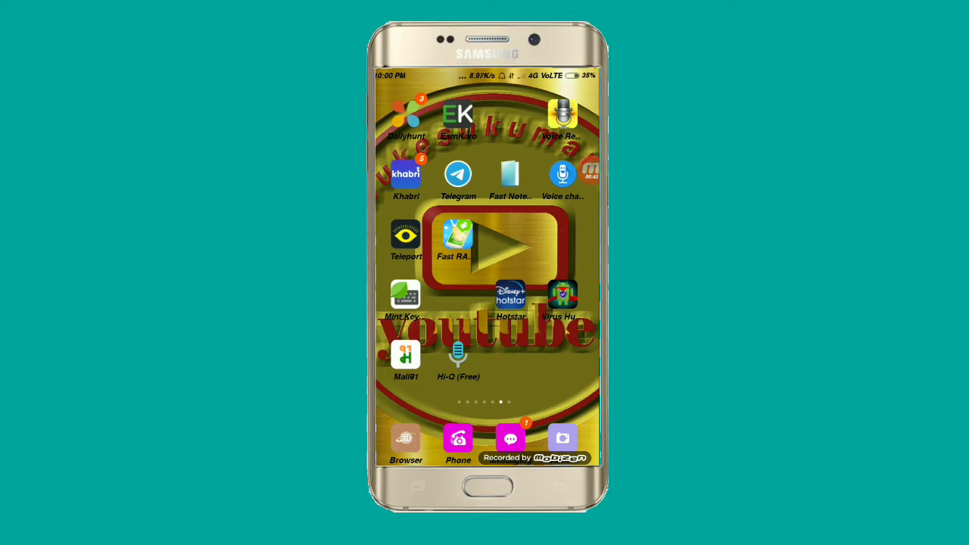
pyautogui.click(406, 234)
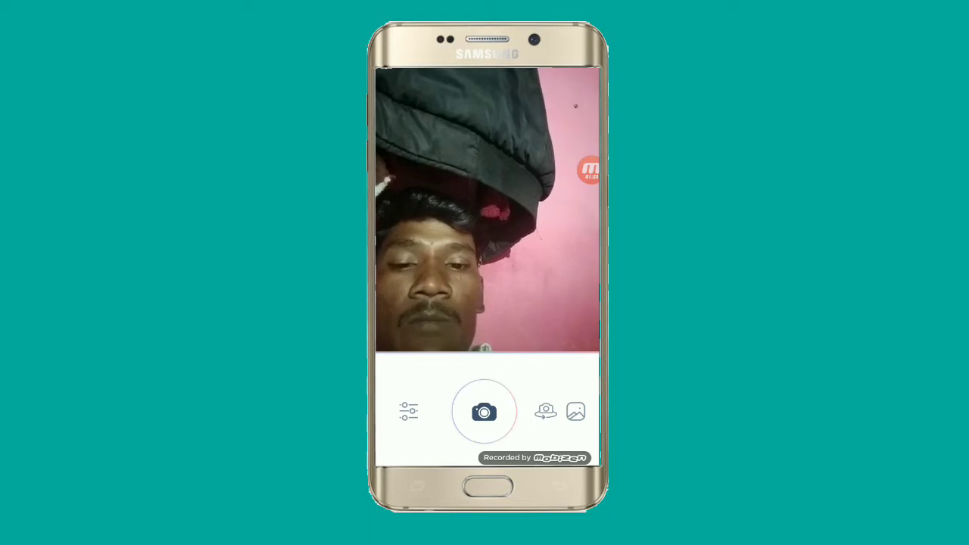
# Step: Pick the girl's portrait from Gallery > Albums > Screenshots and confirm it for editing
pyautogui.click(576, 411)
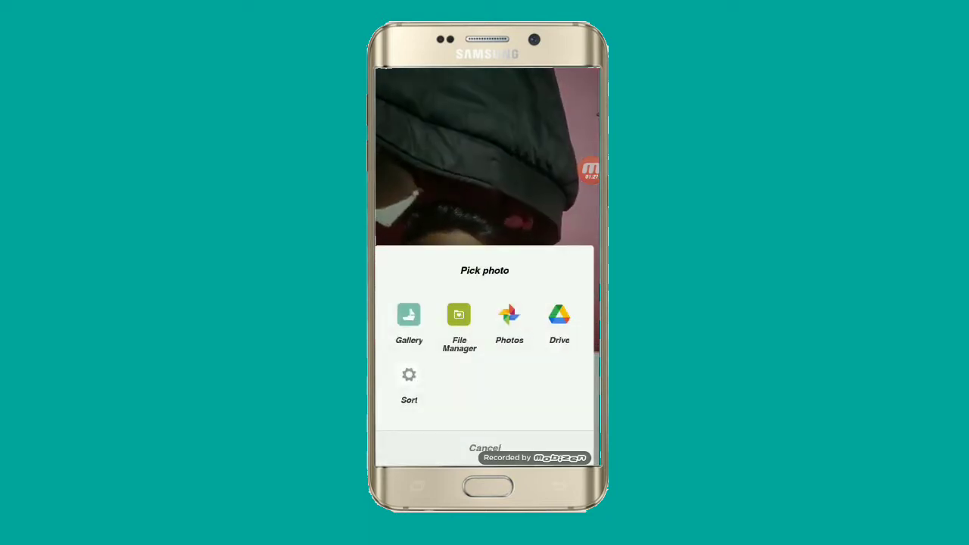
pyautogui.click(409, 318)
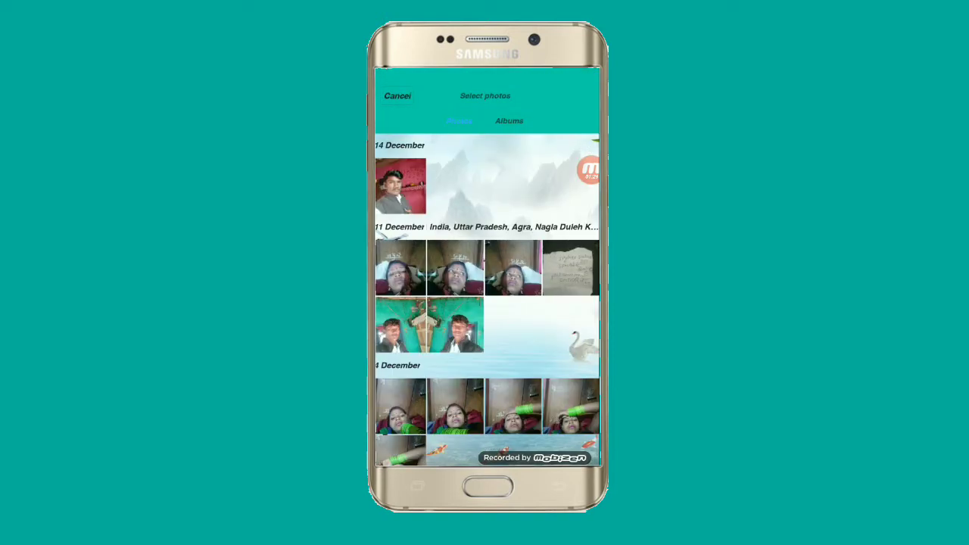
pyautogui.click(509, 120)
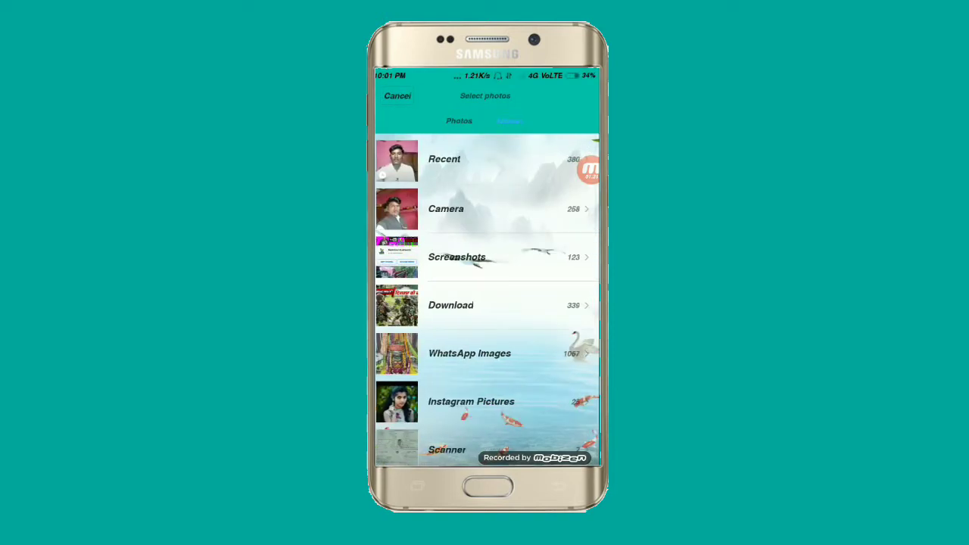
pyautogui.scroll(-2, 486, 303)
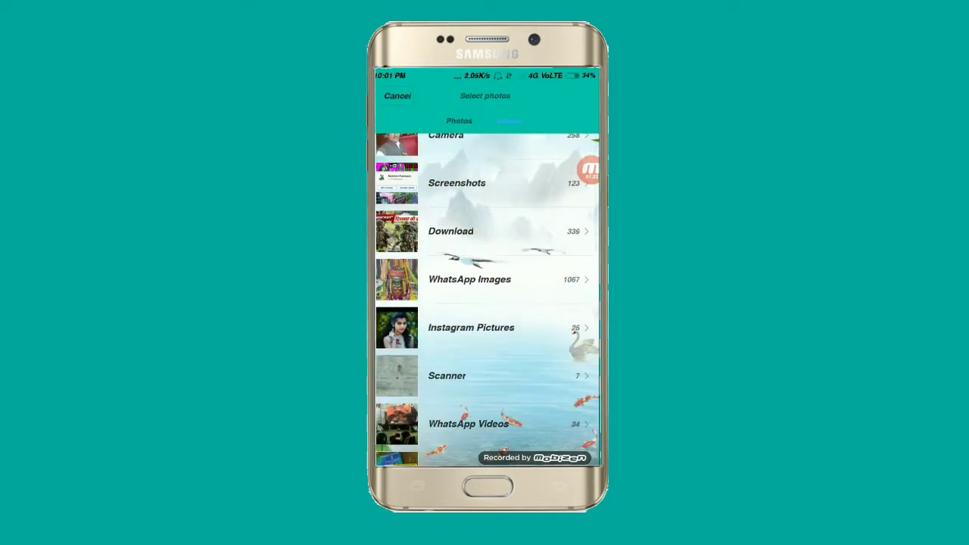
pyautogui.scroll(2, 487, 303)
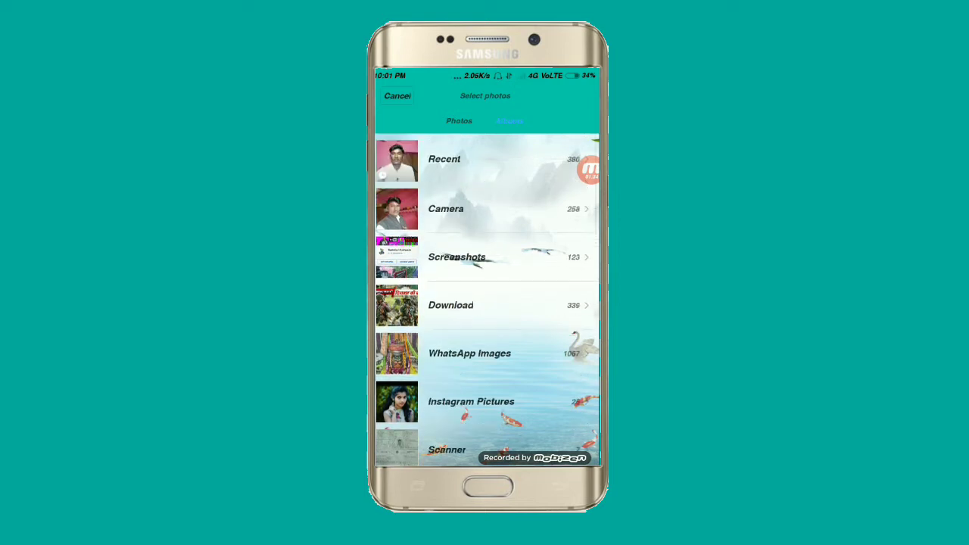
pyautogui.click(485, 257)
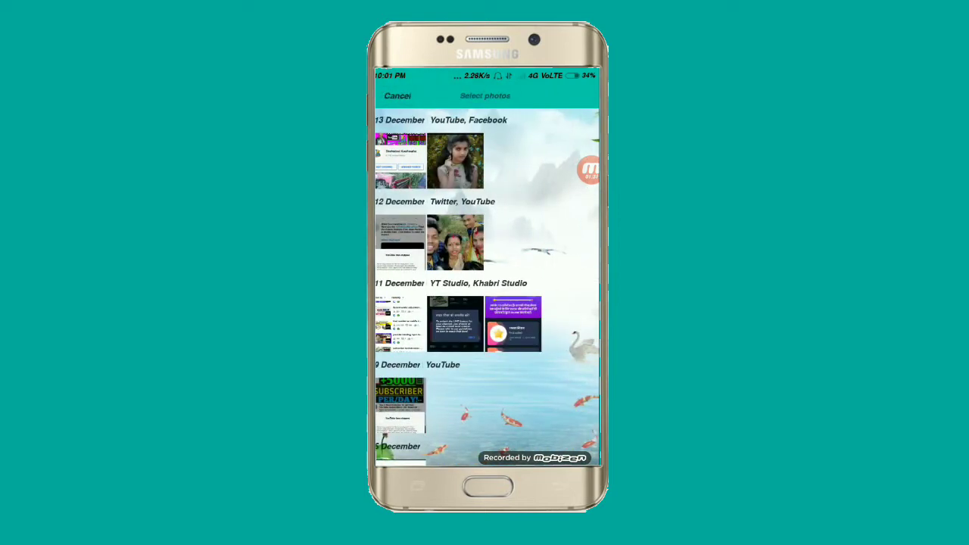
pyautogui.click(455, 160)
pyautogui.click(574, 95)
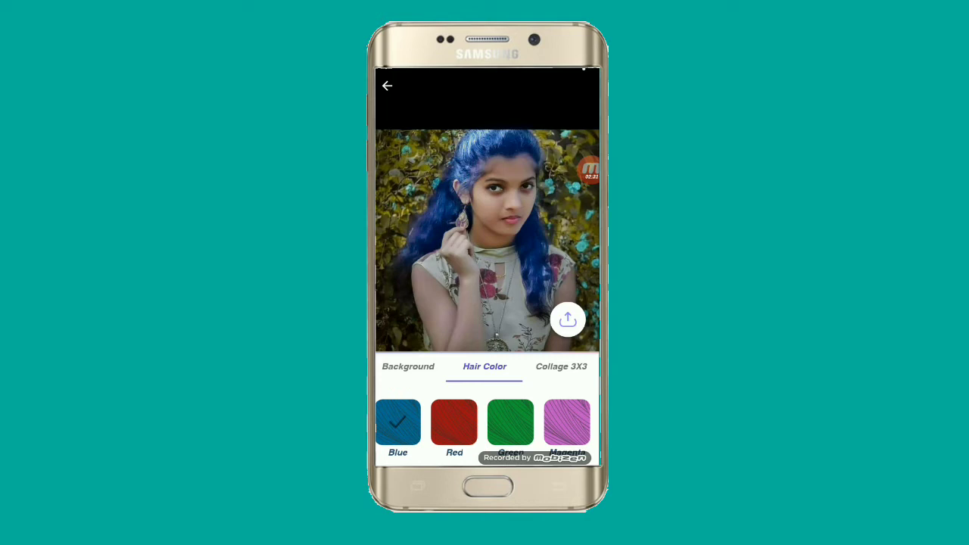
# Step: Turn the blue-haired portrait into a 3x3 collage of hair colours
pyautogui.click(561, 367)
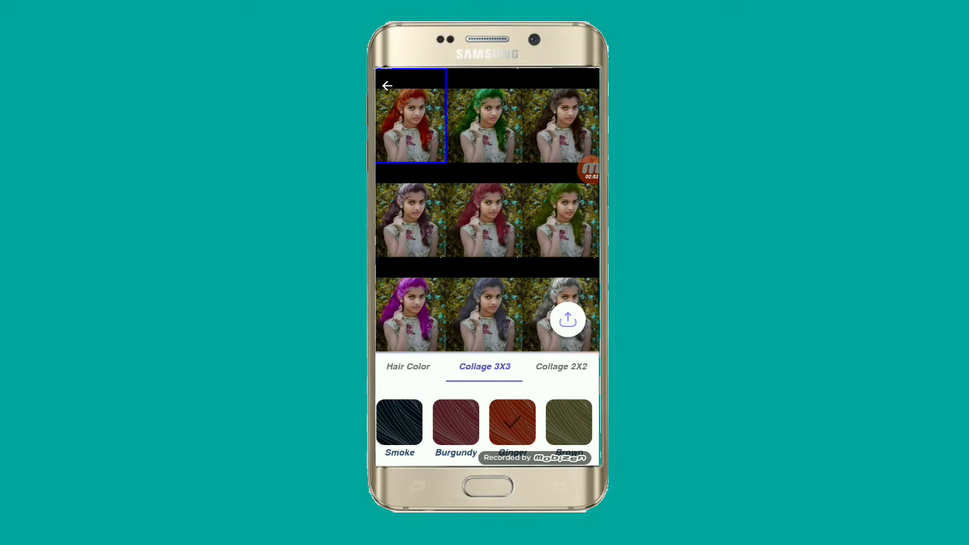
# Step: Show the 2x2 hair-colour collage, then switch to background blur
pyautogui.click(561, 366)
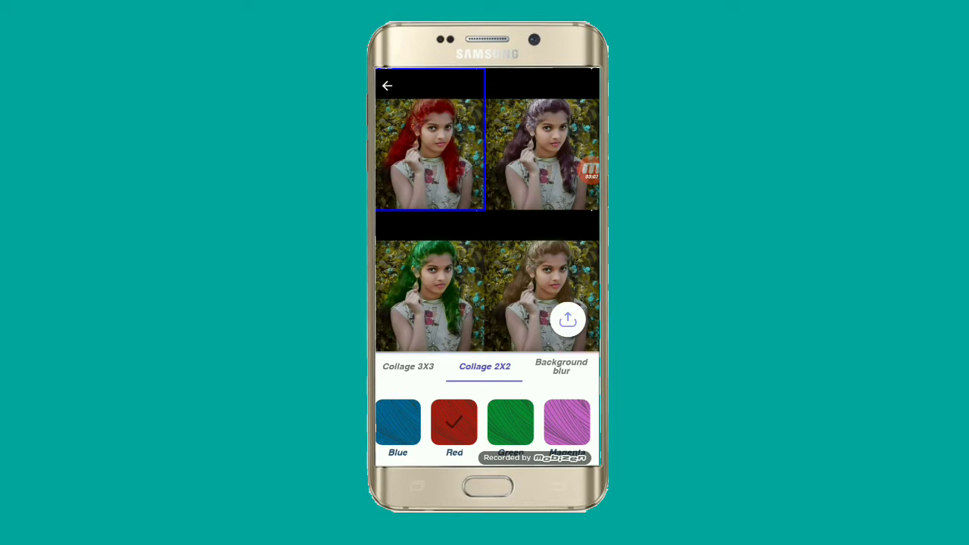
pyautogui.click(561, 366)
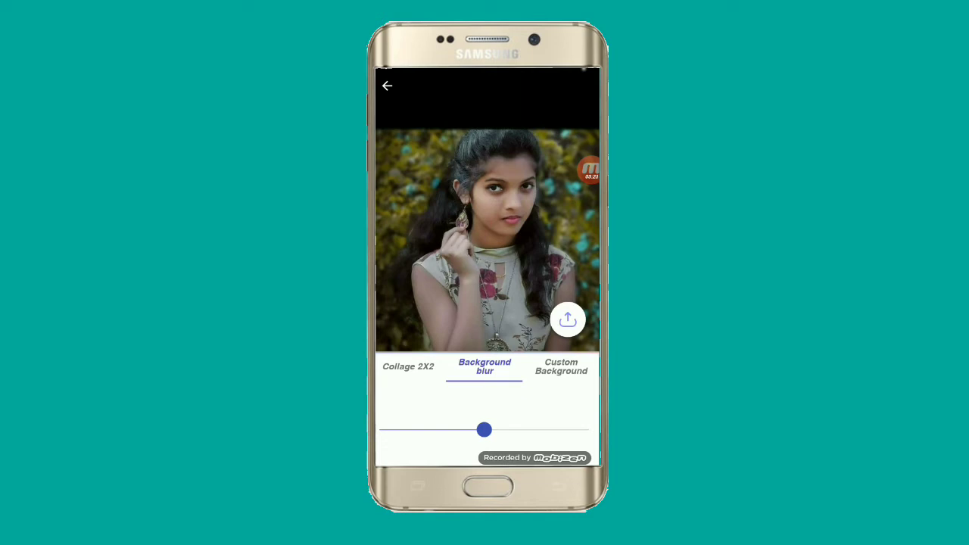
# Step: Raise the background blur to maximum and bring up the sharing options
pyautogui.moveTo(483, 429); pyautogui.dragTo(589, 429)
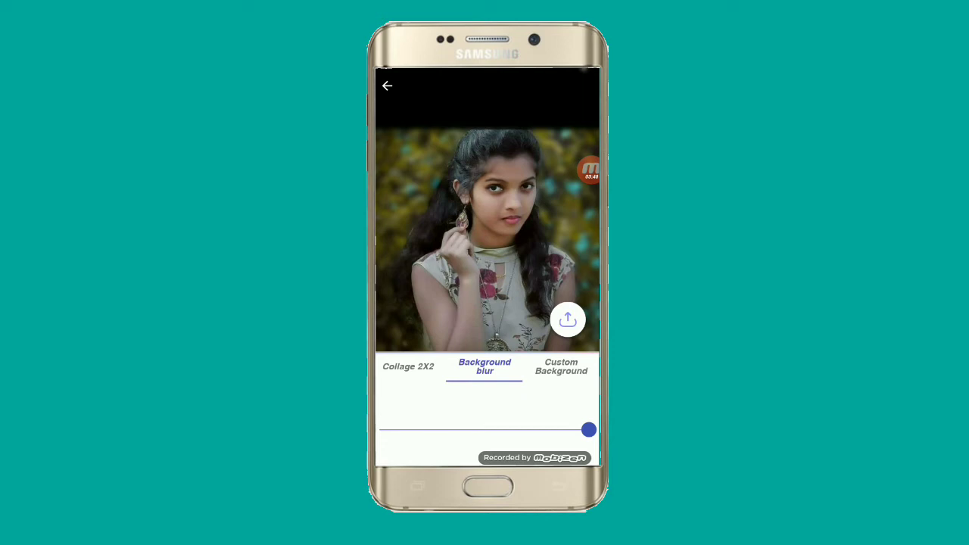
pyautogui.click(568, 319)
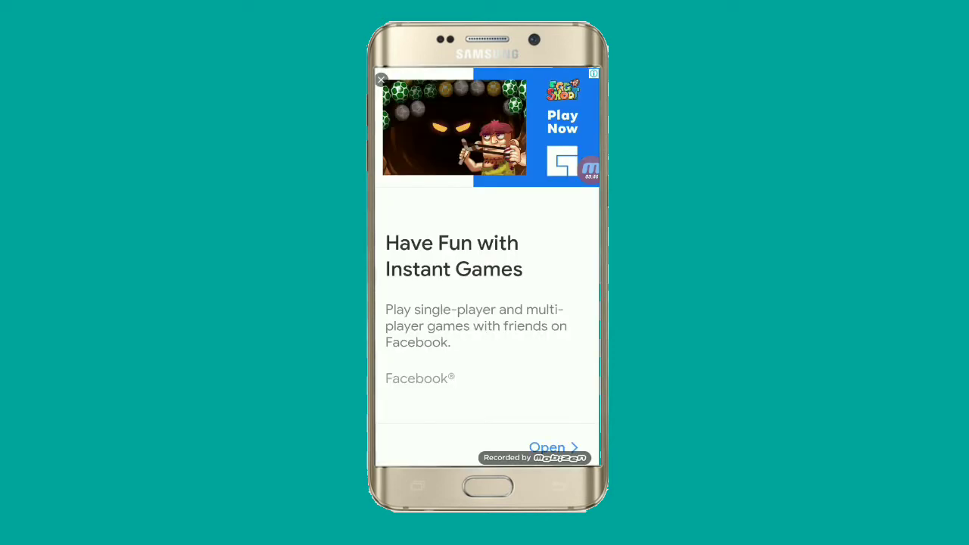
# Step: Dismiss the ad, save the blurred portrait, and collapse the share menu
pyautogui.click(381, 79)
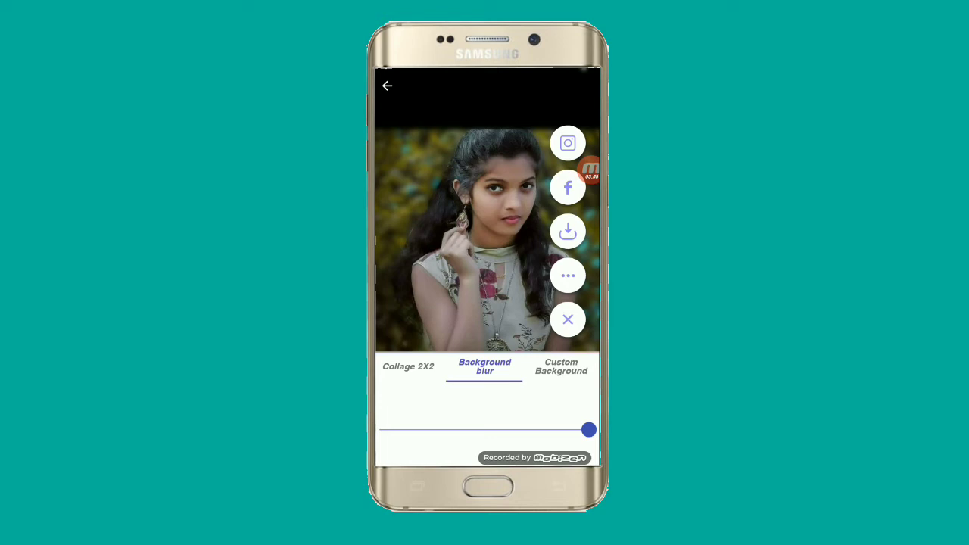
pyautogui.click(568, 232)
pyautogui.click(568, 320)
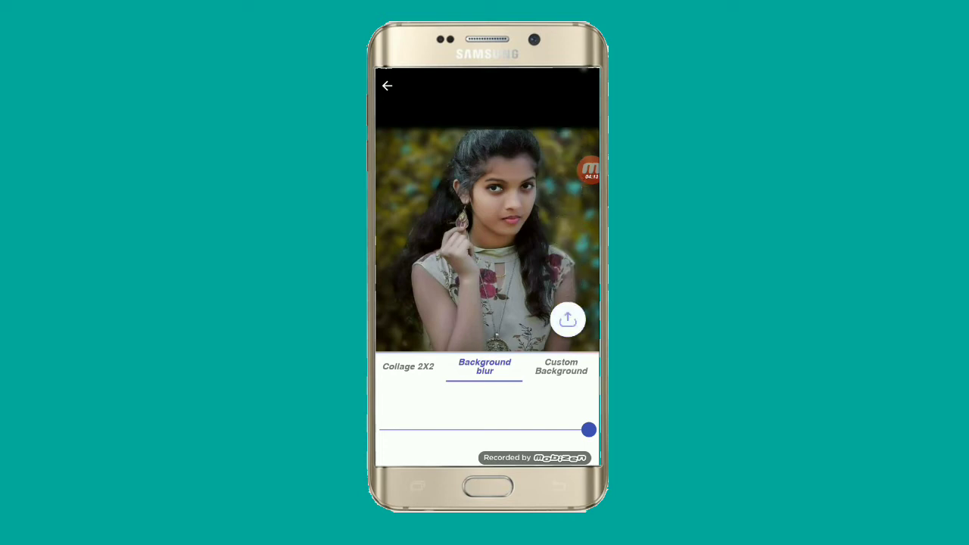
# Step: Switch to Custom Background so the girl appears on a transparent backdrop
pyautogui.click(561, 366)
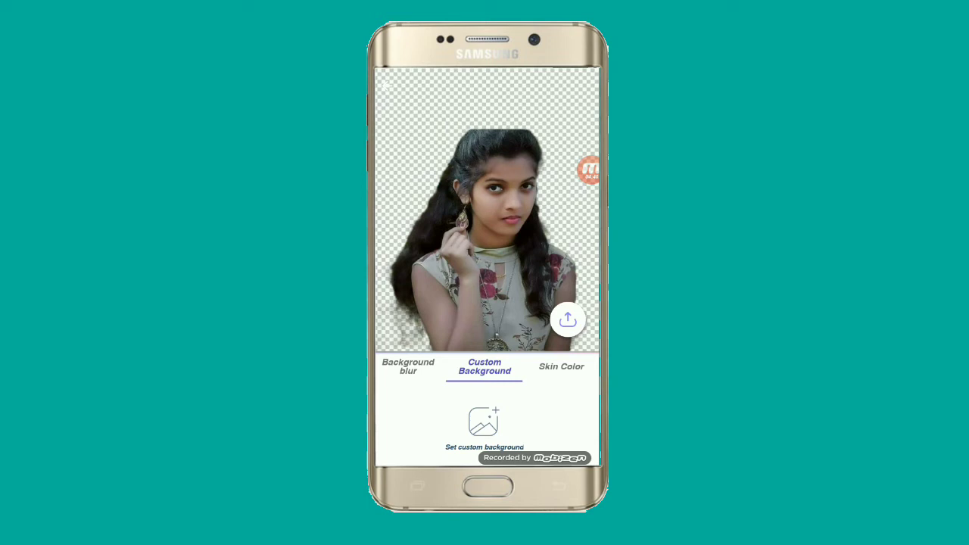
# Step: Set the first gallery photo as the custom background and accept its crop
pyautogui.click(484, 421)
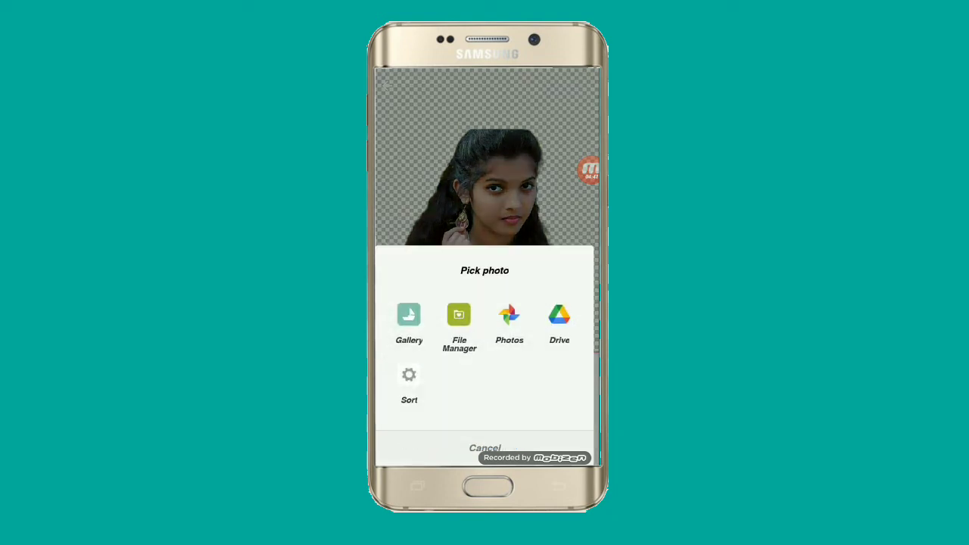
pyautogui.click(409, 315)
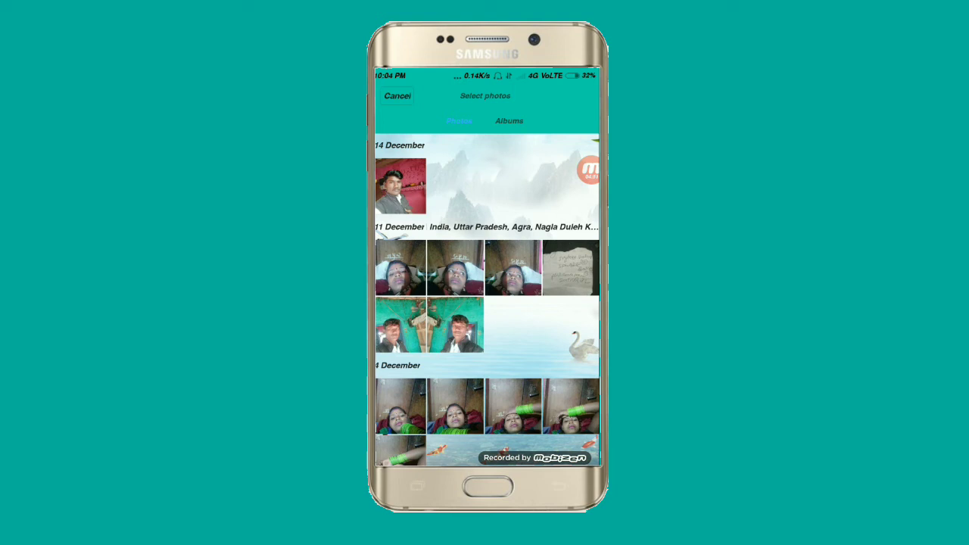
pyautogui.click(400, 186)
pyautogui.click(573, 95)
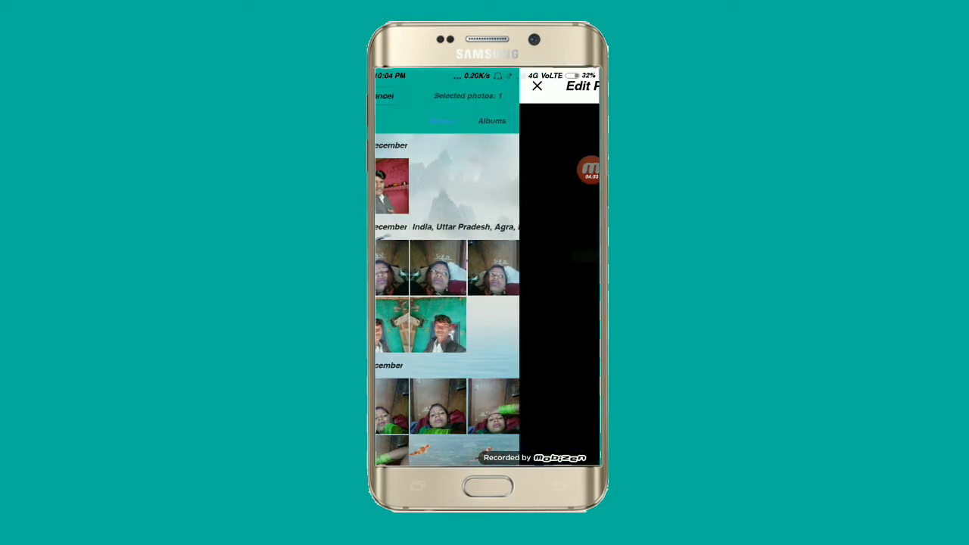
pyautogui.click(583, 85)
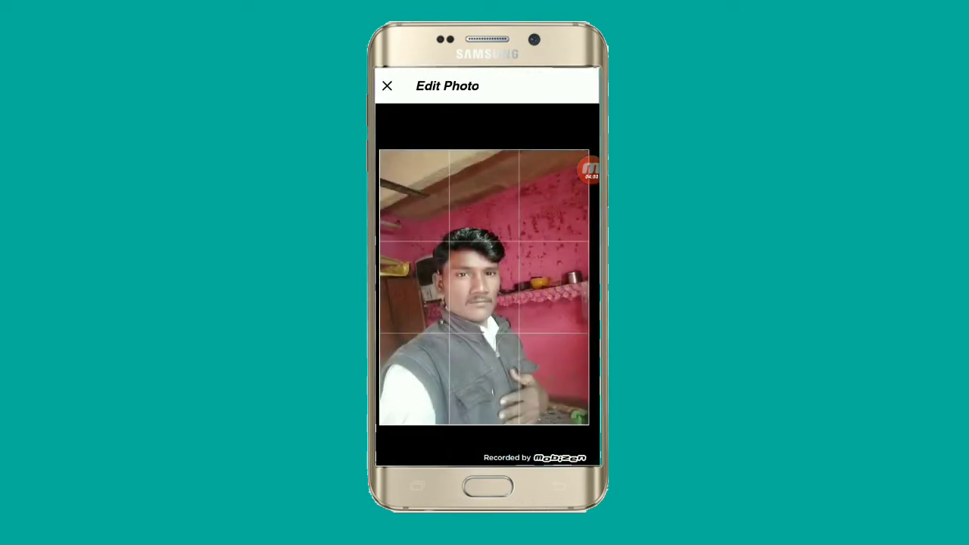